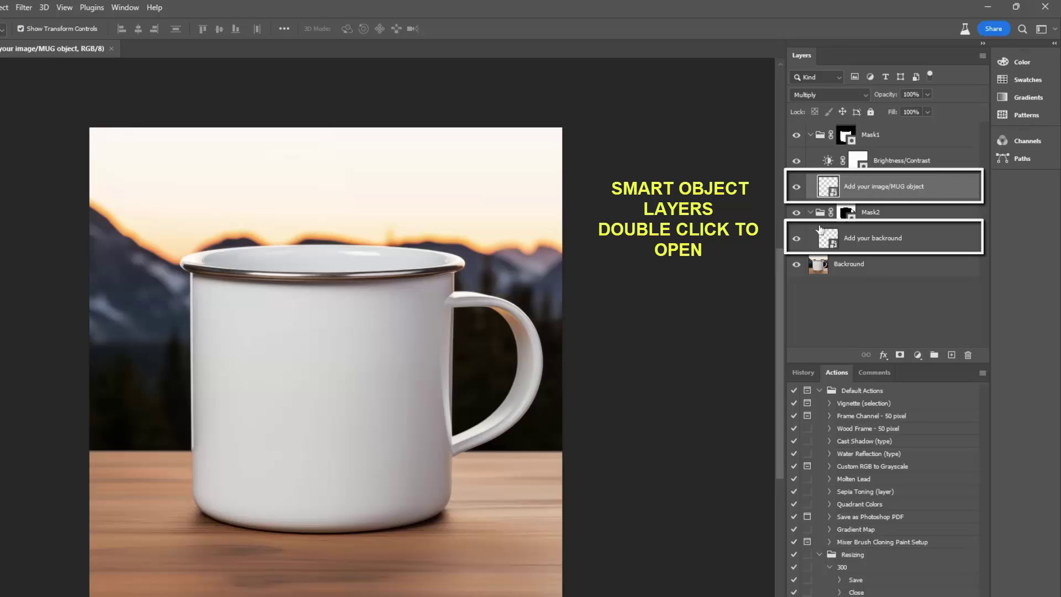
Step: Open the 'Add your image/MUG' smart object and place the tribal pattern 'aaa' embedded
click(806, 238)
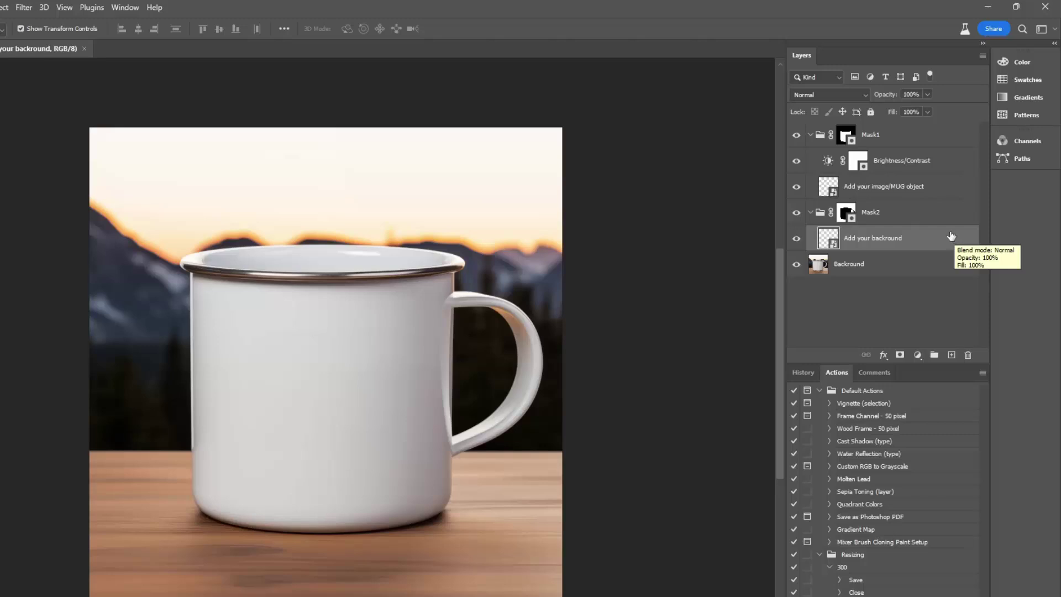
double_click(829, 187)
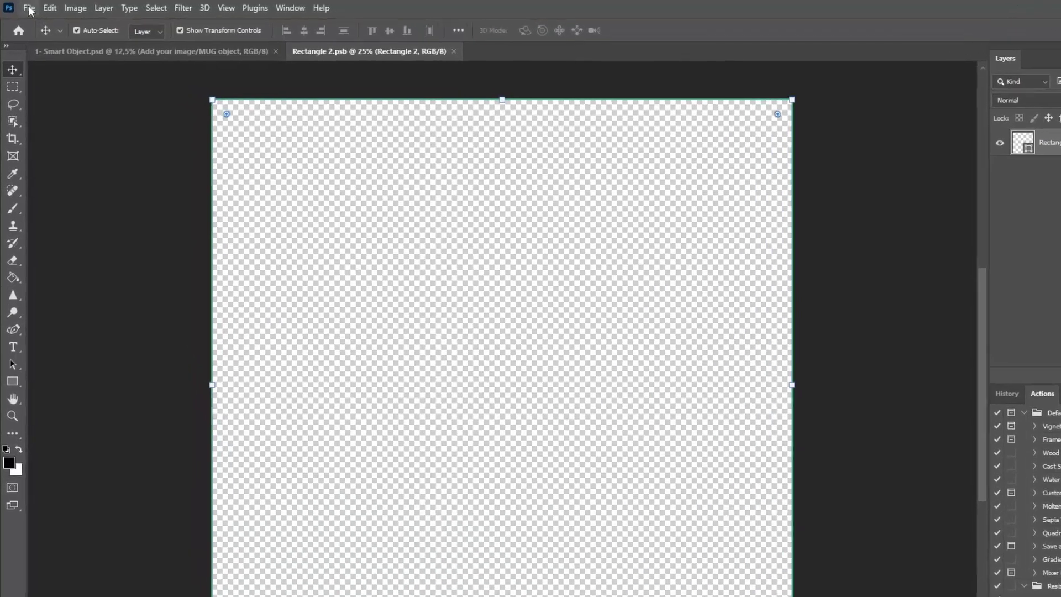
click(30, 10)
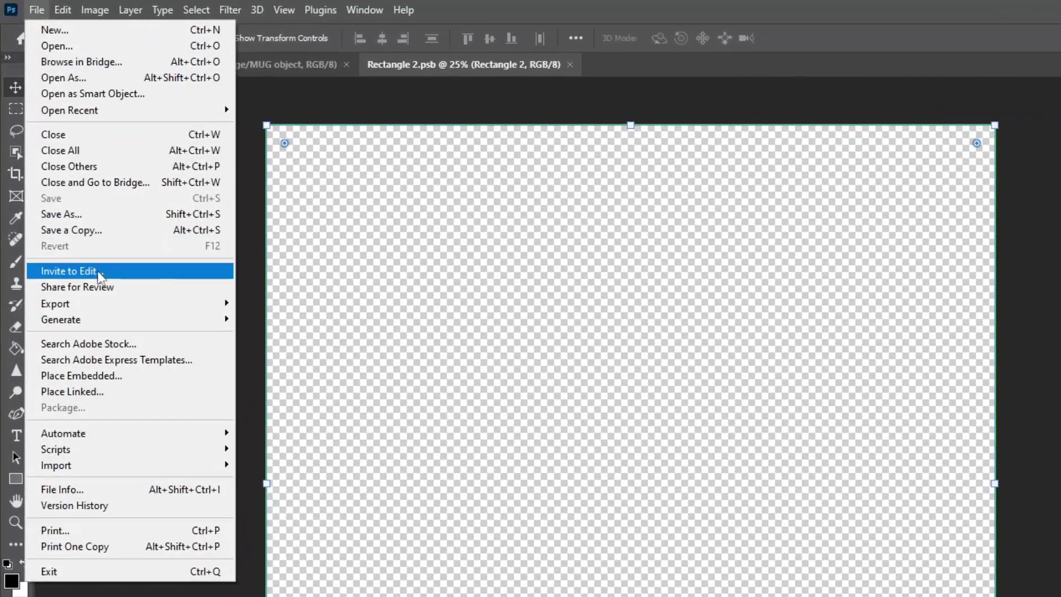
click(104, 377)
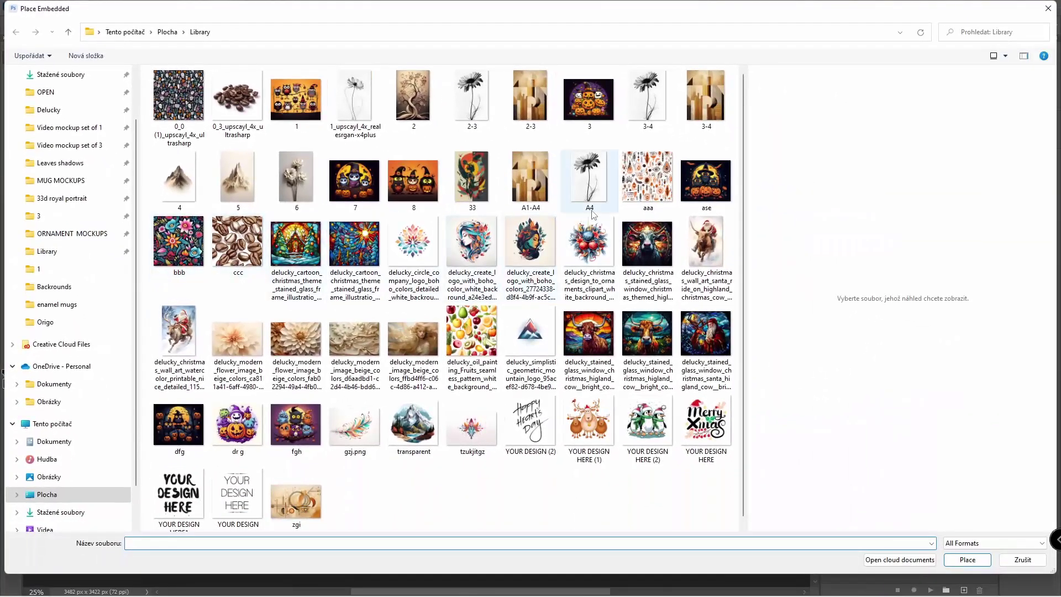
click(656, 190)
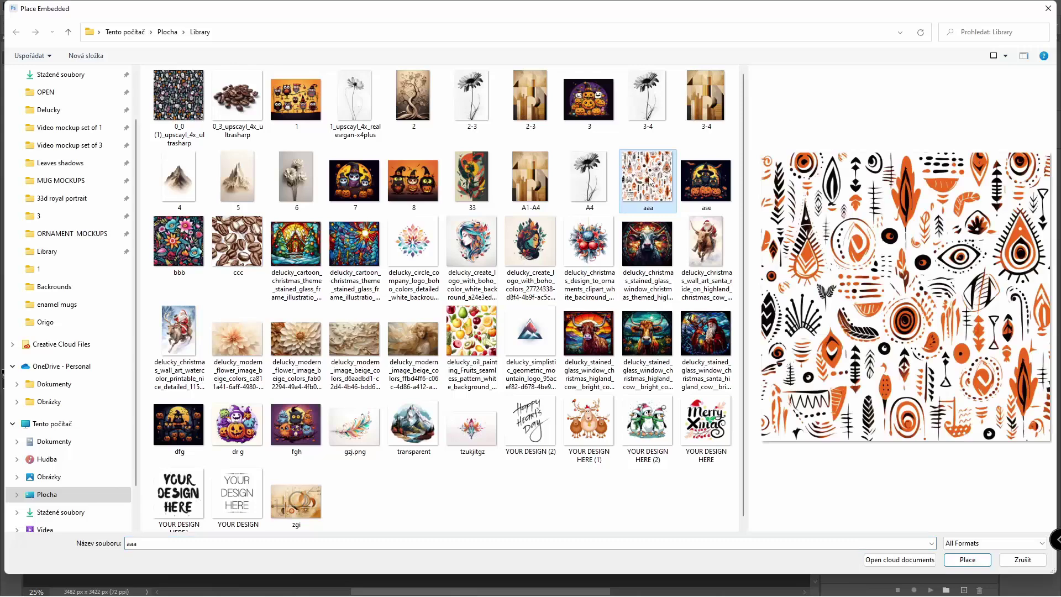
double_click(651, 181)
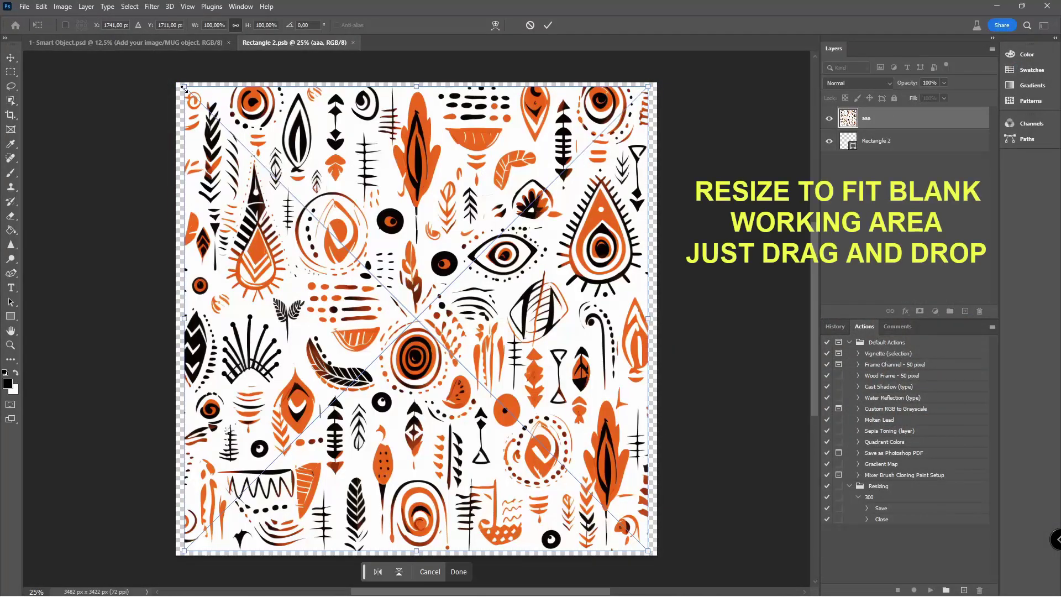
Step: Scale the 'aaa' pattern to about 105% so it covers the canvas, then save
drag(184, 87, 175, 78)
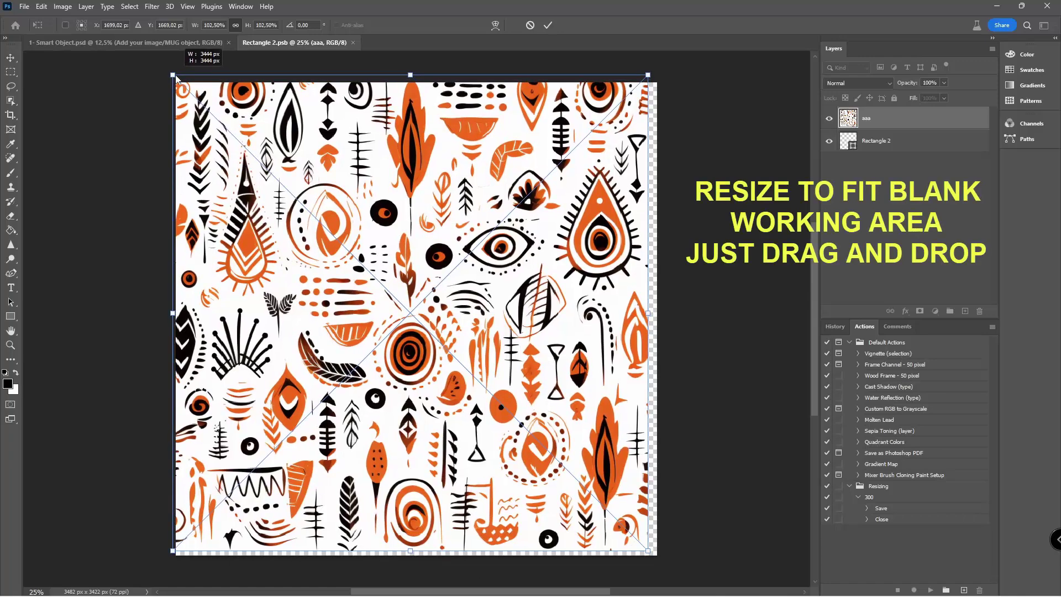
drag(650, 553, 668, 565)
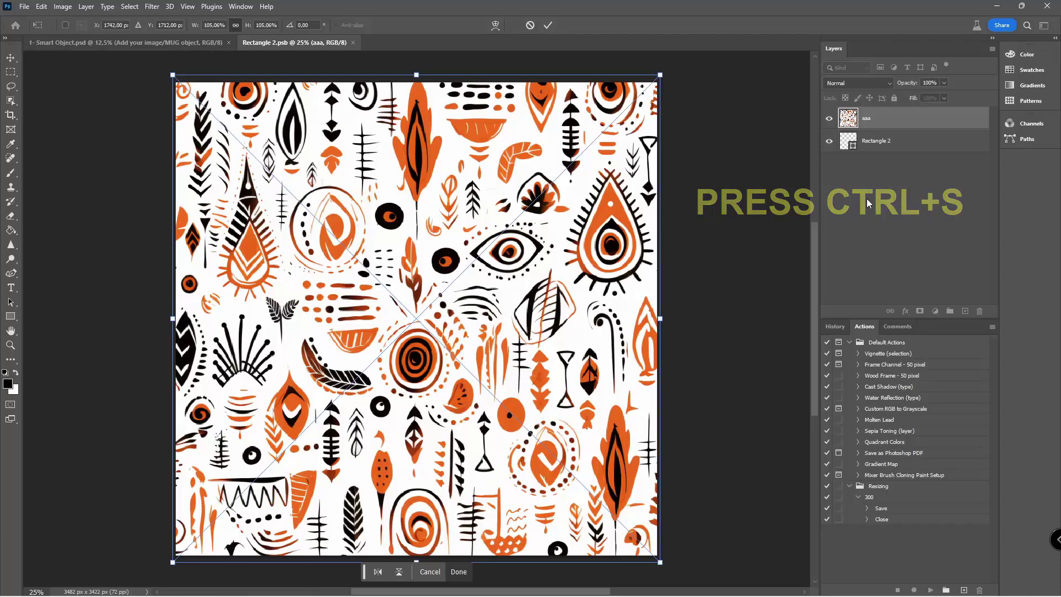
key(ctrl+s)
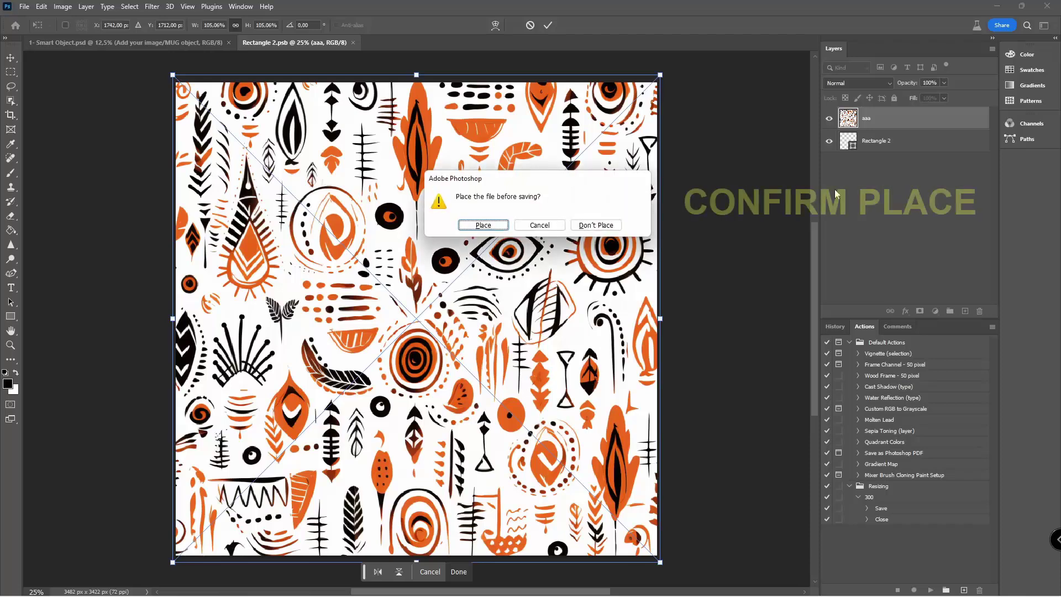
Step: Confirm placing the pattern and return to the '1- Smart Object.psd' mockup
click(470, 226)
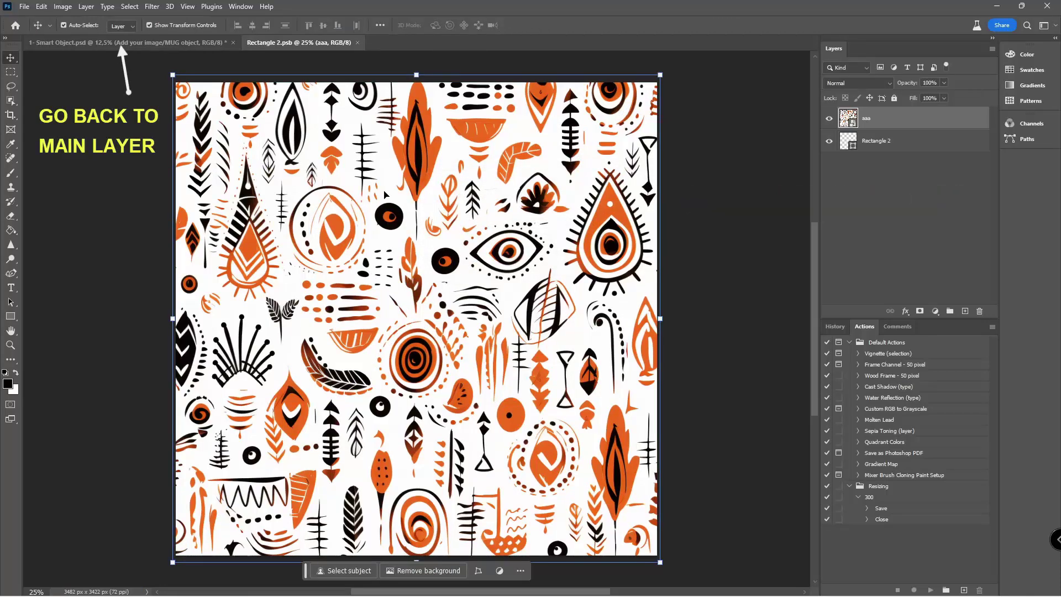
click(138, 42)
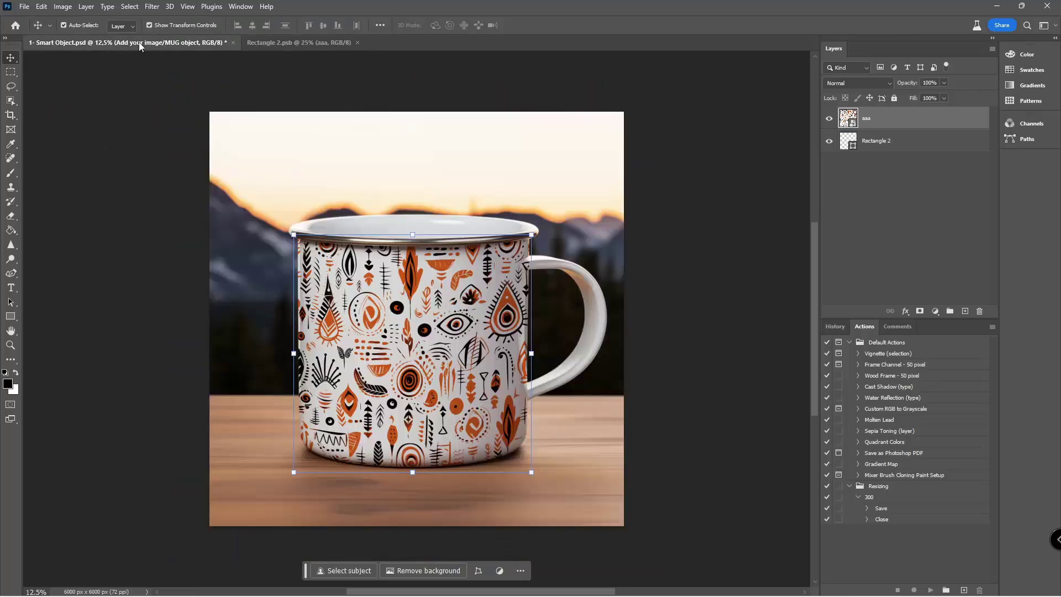
click(890, 260)
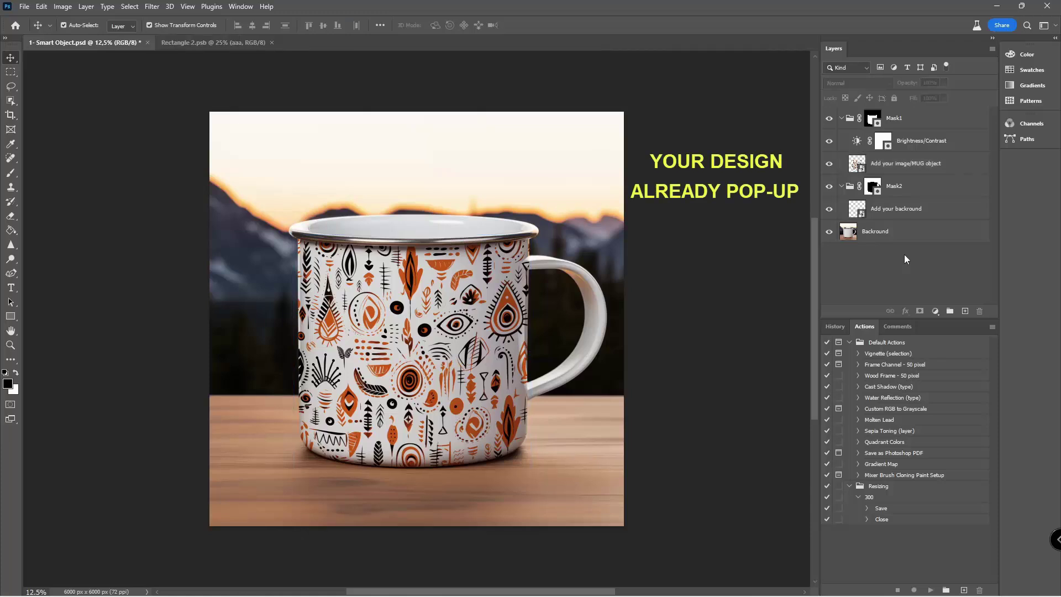
Step: Set the mug's Brightness/Contrast adjustment to brightness -40 and contrast -2
click(855, 143)
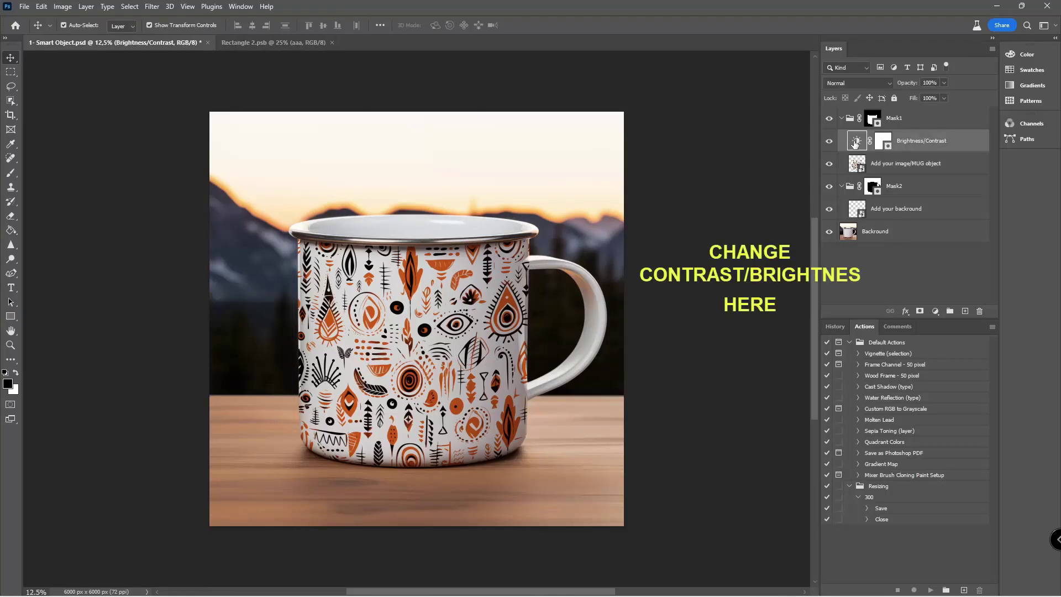
double_click(857, 143)
drag(1030, 142, 681, 125)
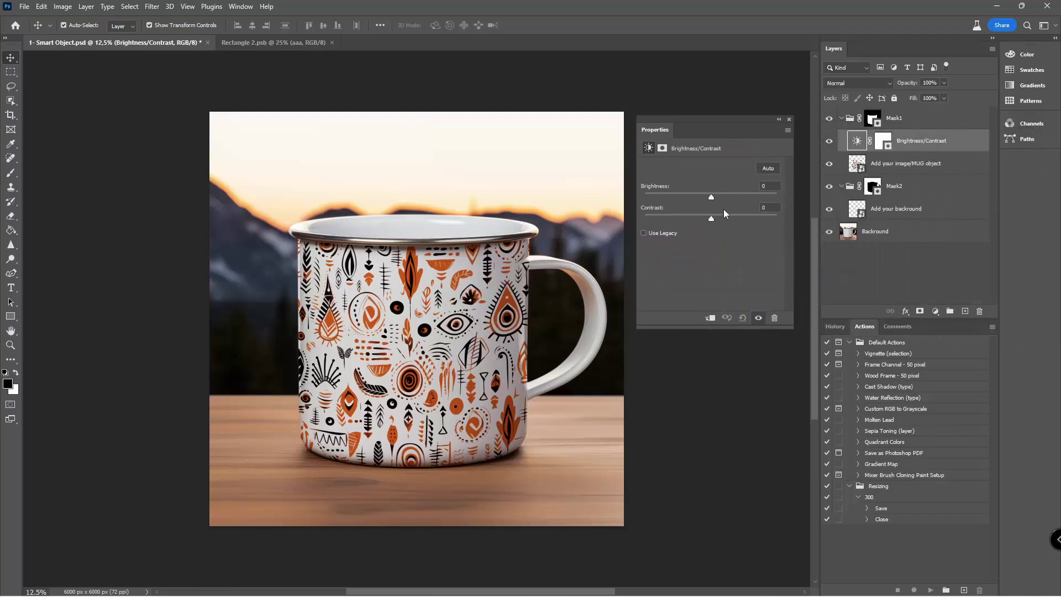
mouse_move(712, 200)
mouse_down()
mouse_move(695, 202)
mouse_move(760, 220)
mouse_move(633, 222)
mouse_move(709, 223)
mouse_up()
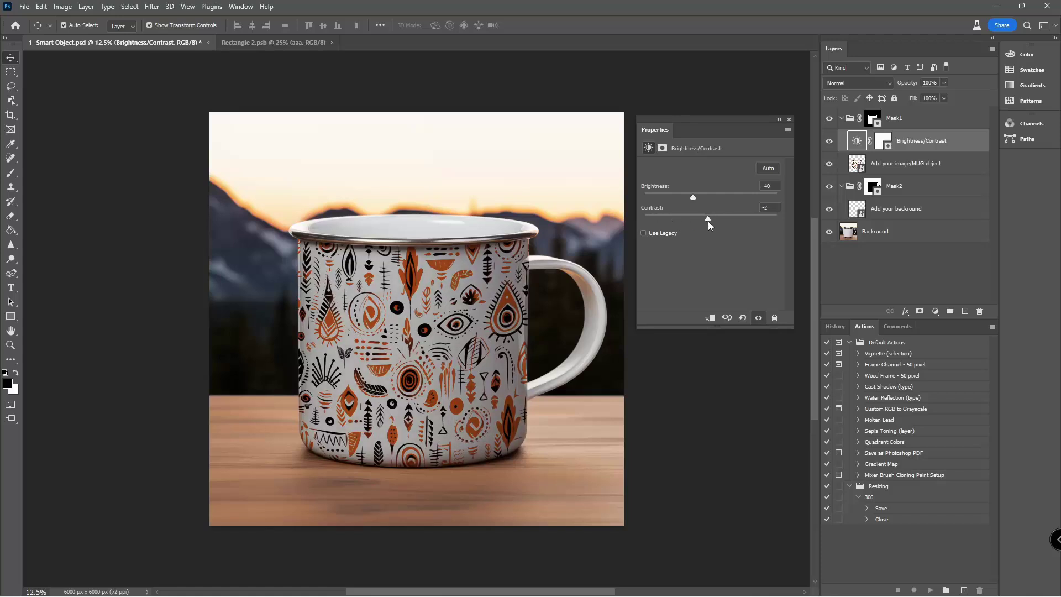
click(790, 120)
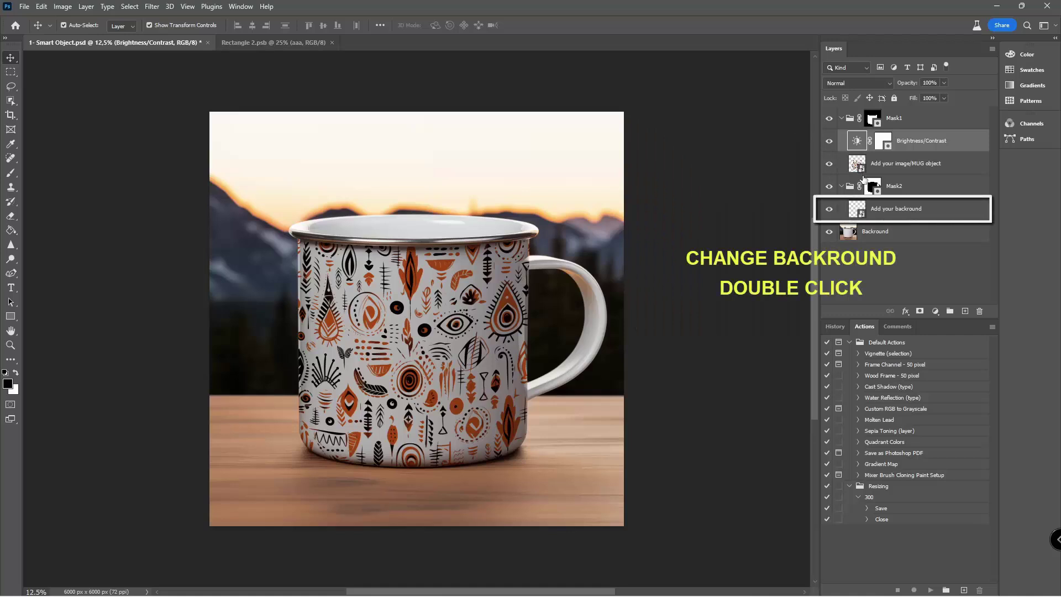
Step: In the background smart object, compare backdrops 21, 1 and 2, keep layer '1', and save
click(857, 210)
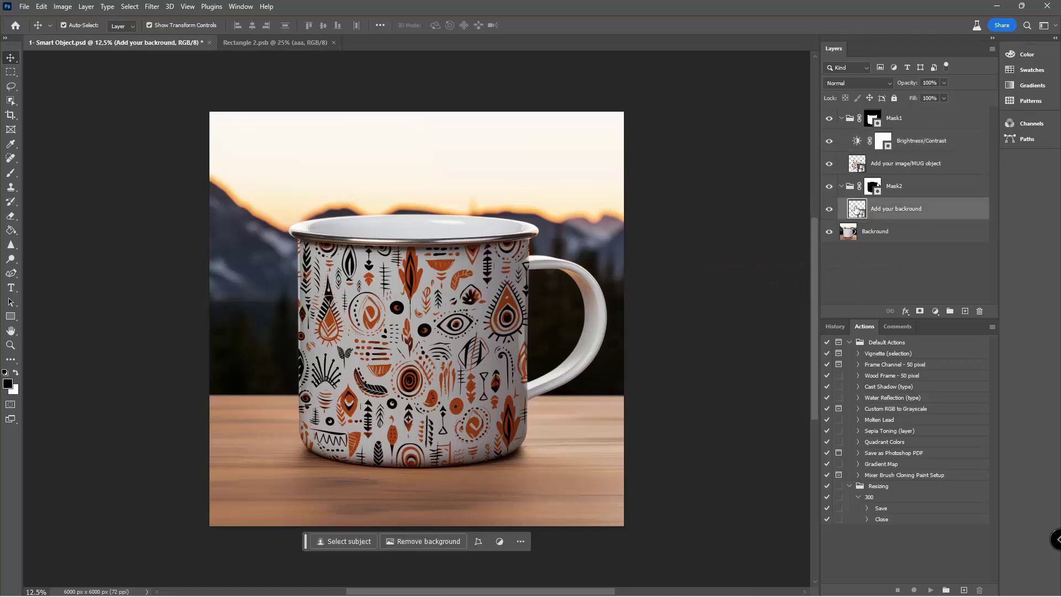
double_click(856, 208)
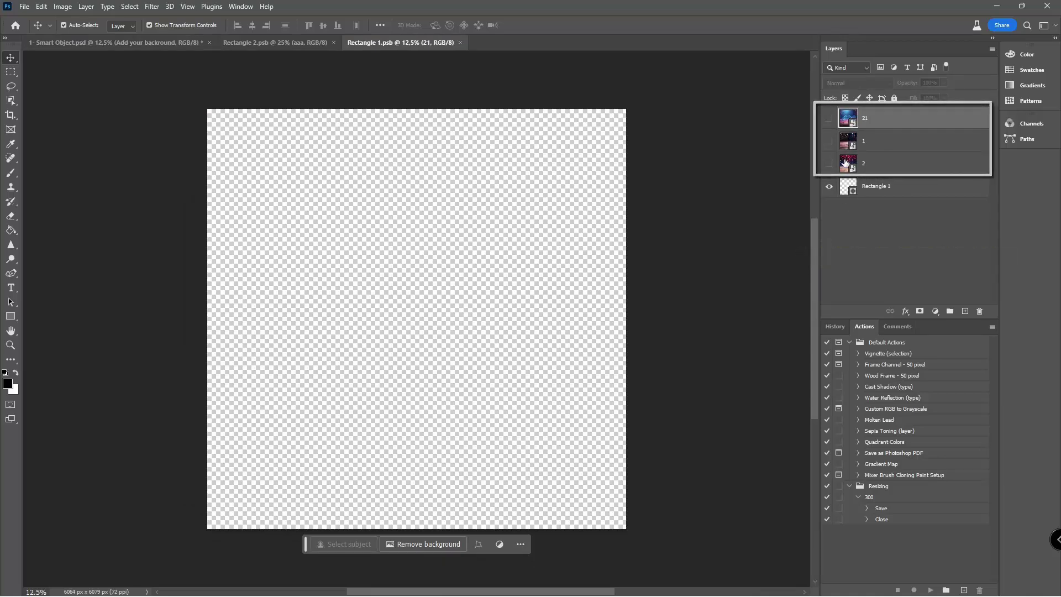
click(829, 119)
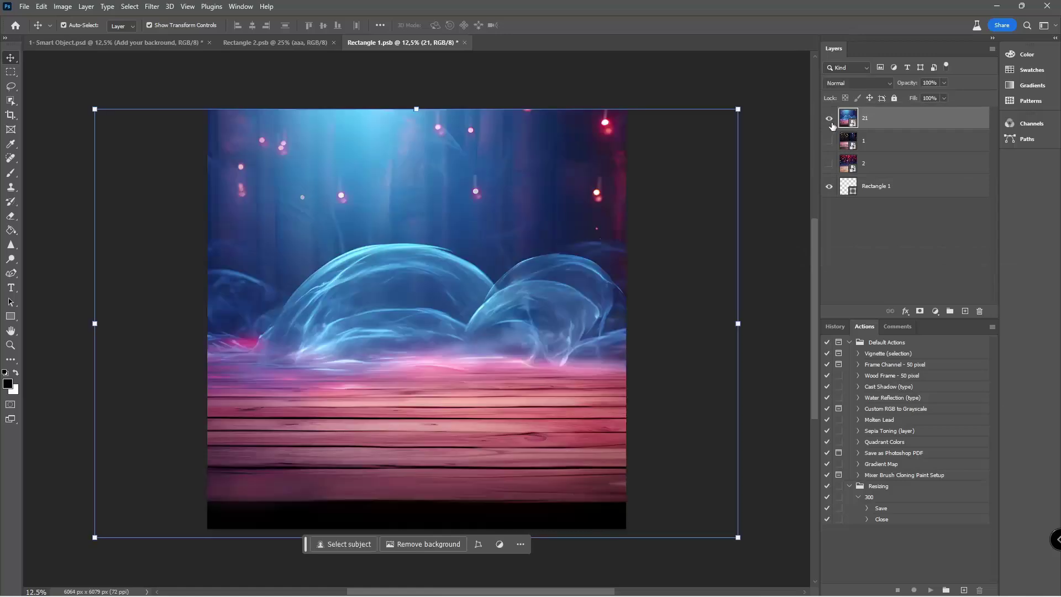
click(831, 120)
click(830, 141)
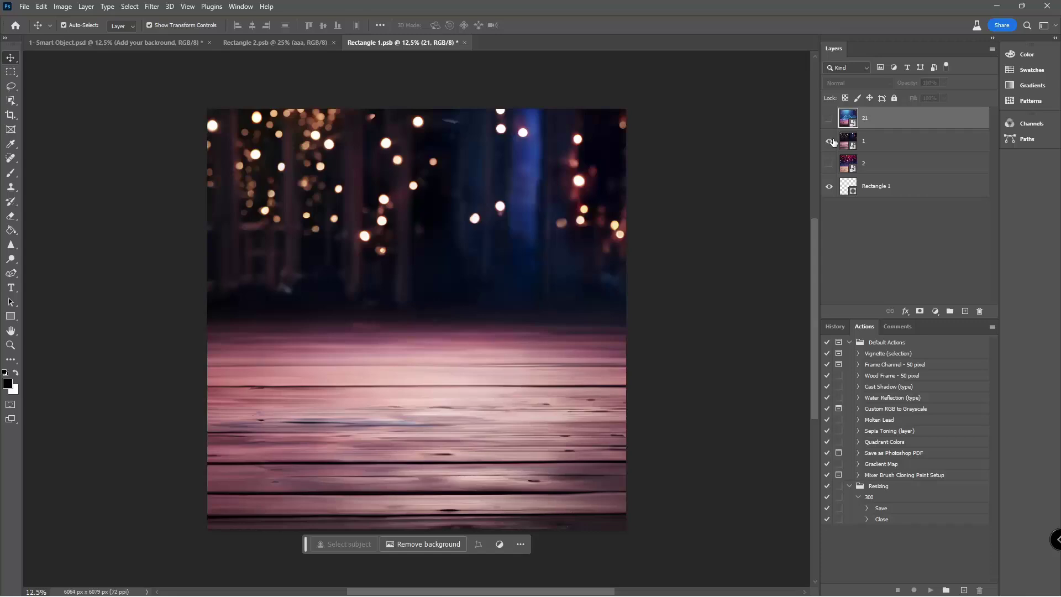
click(830, 142)
click(831, 166)
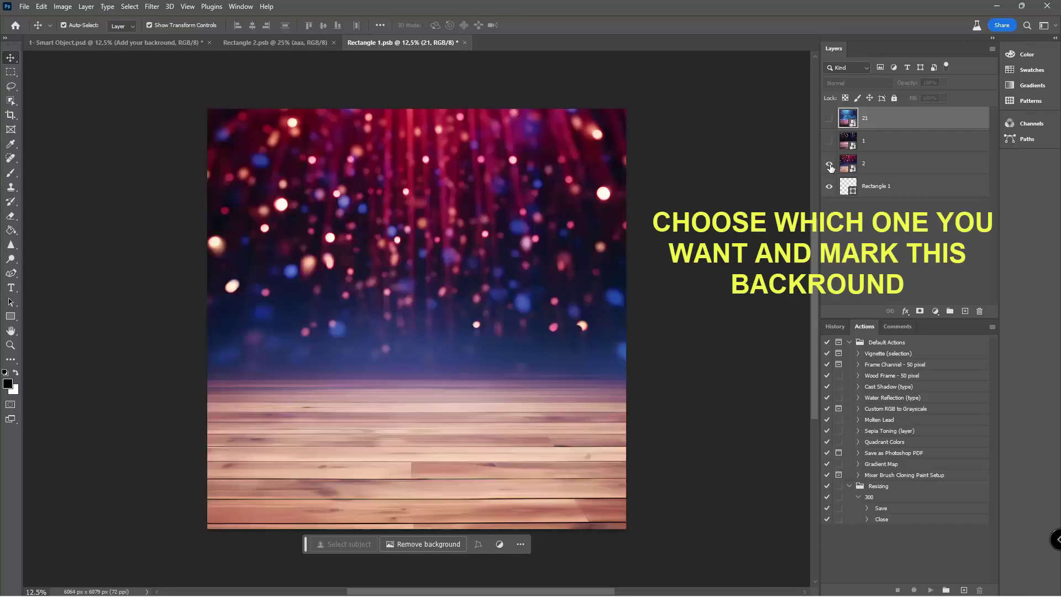
click(831, 166)
click(830, 142)
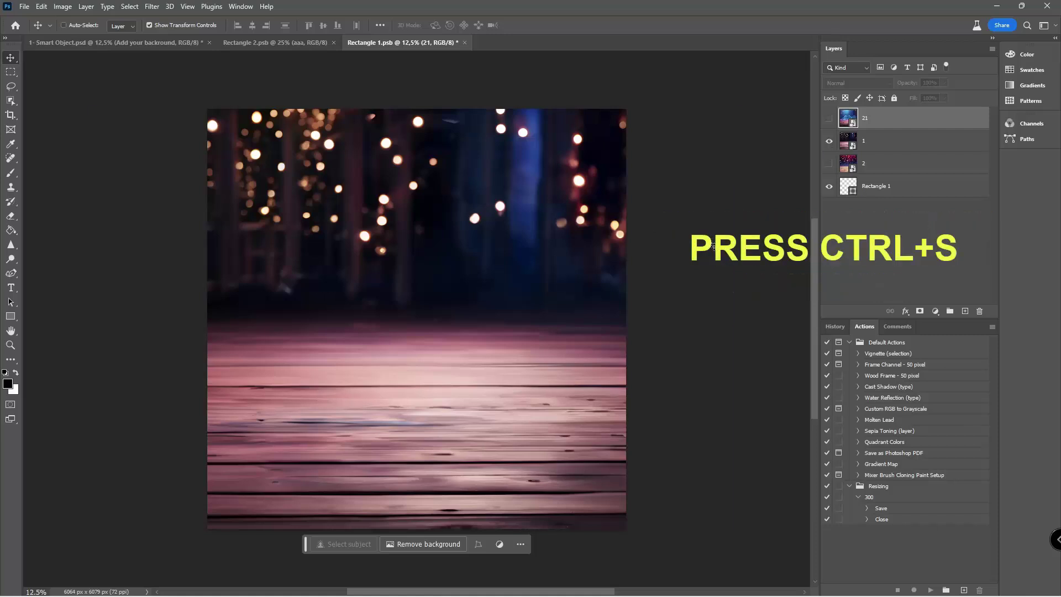
key(ctrl+s)
key(ctrl+s)
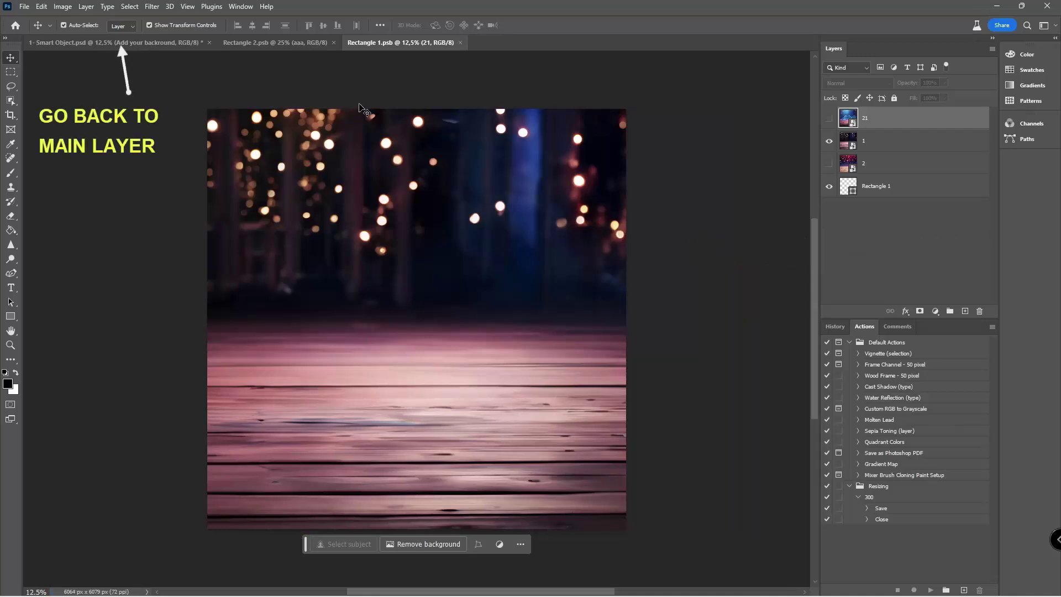
Step: Switch back to '1- Smart Object.psd' and deselect to view the mug on the bokeh floor
click(148, 43)
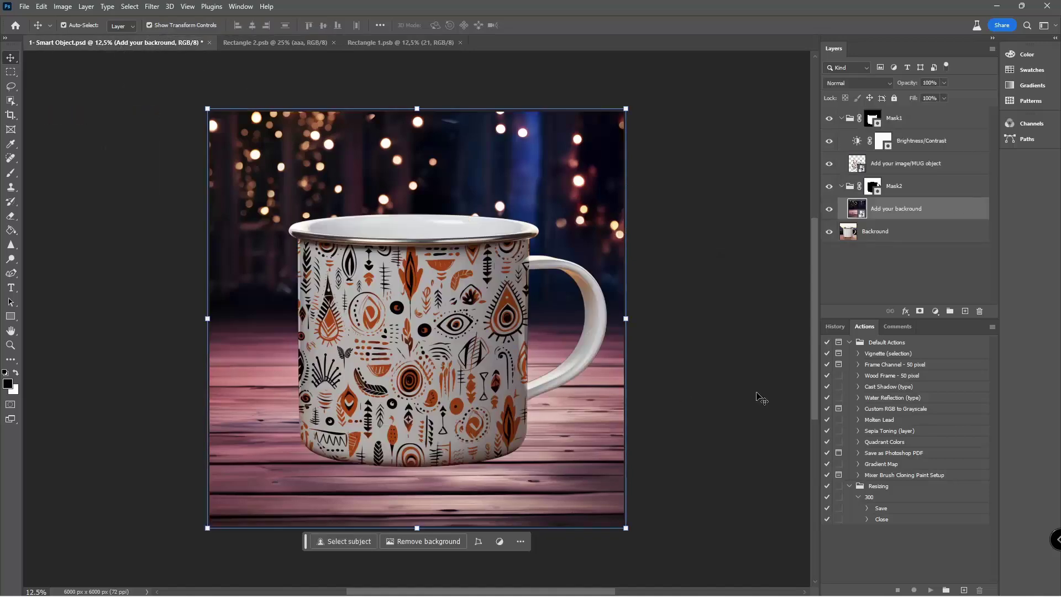
click(902, 275)
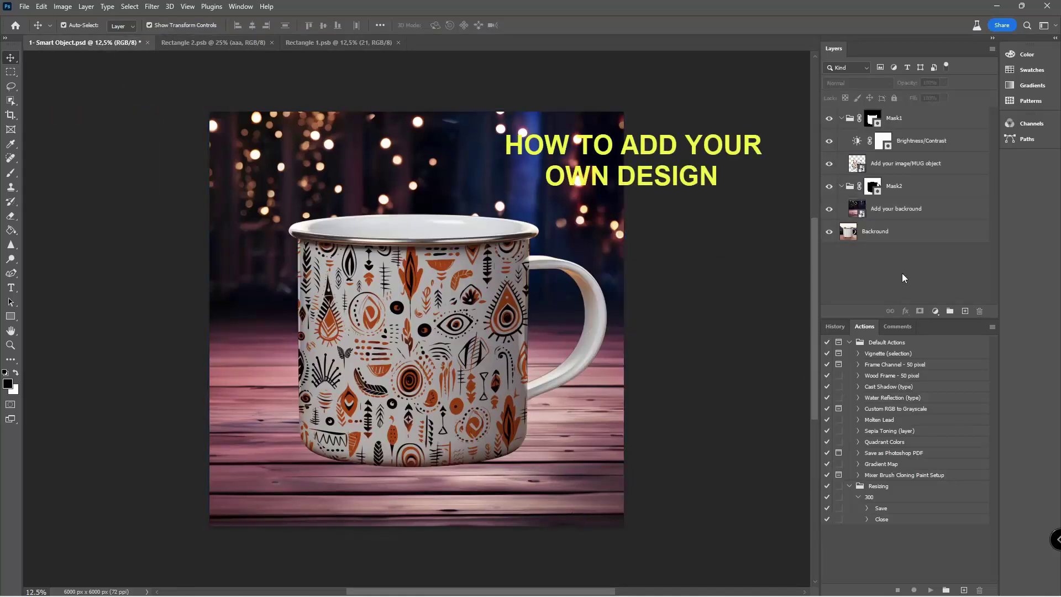
Step: Hide backdrop layer 1 in the background smart object and embed image 9, the snowy wooden table
double_click(855, 208)
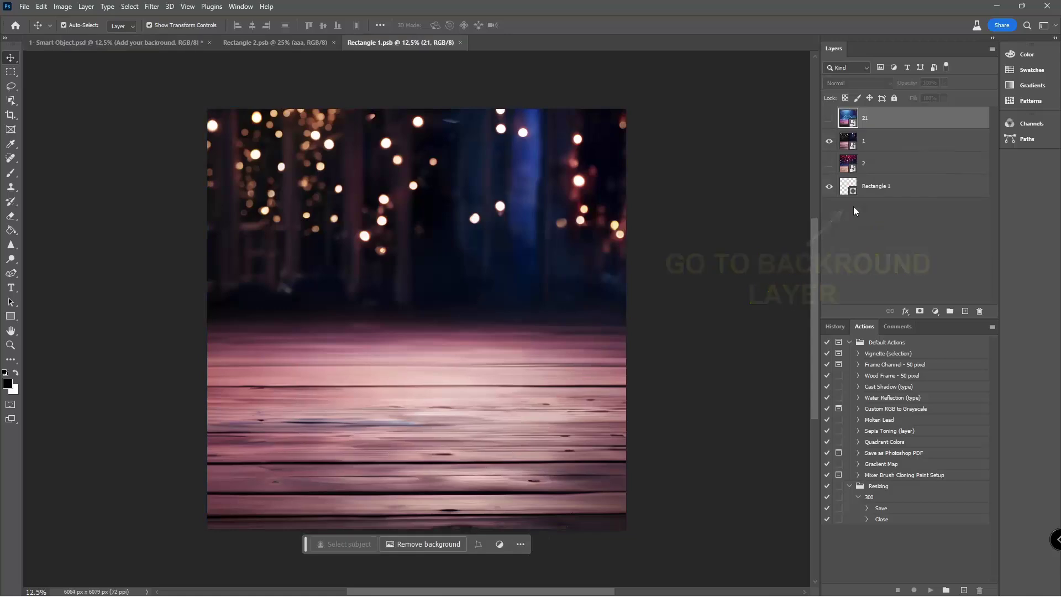
click(831, 142)
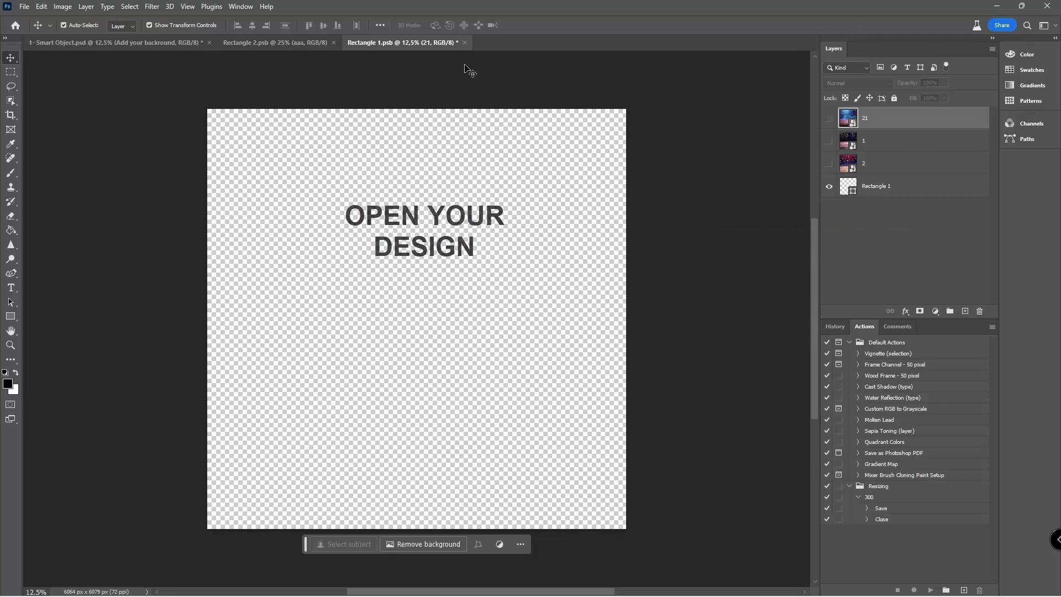
click(27, 8)
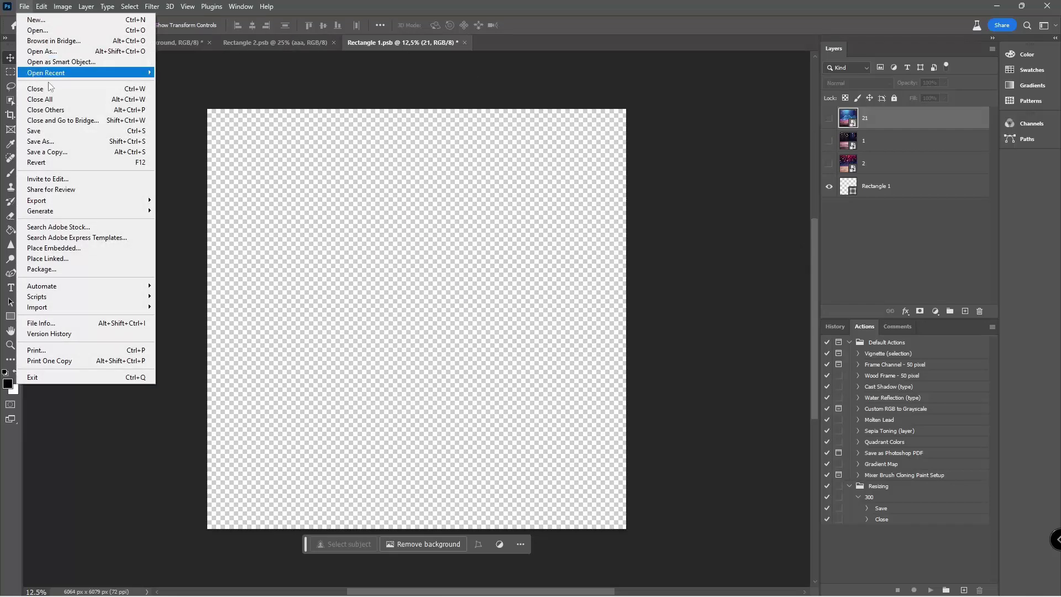
click(62, 249)
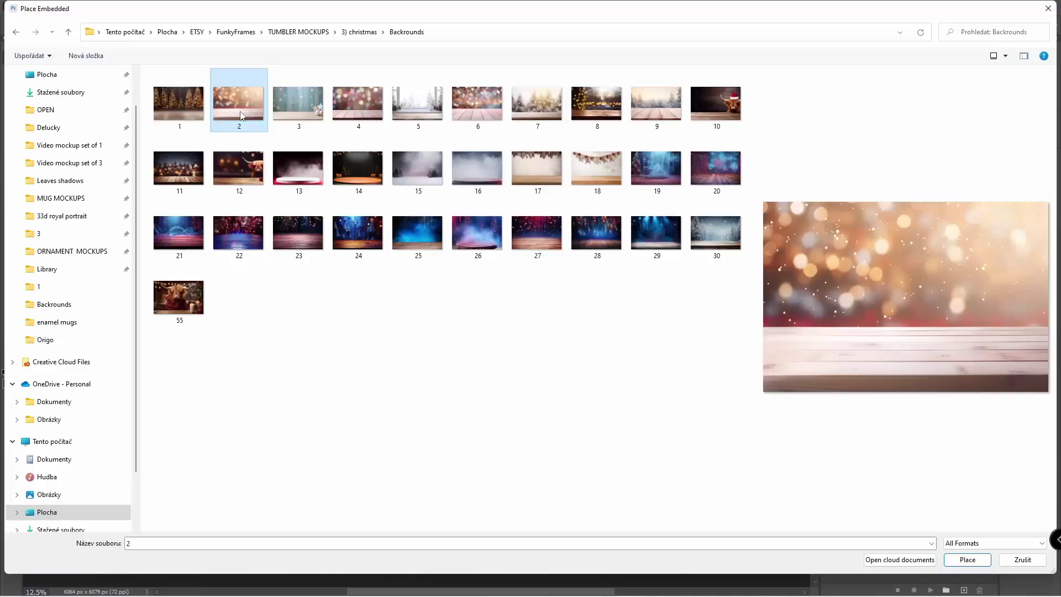
click(192, 111)
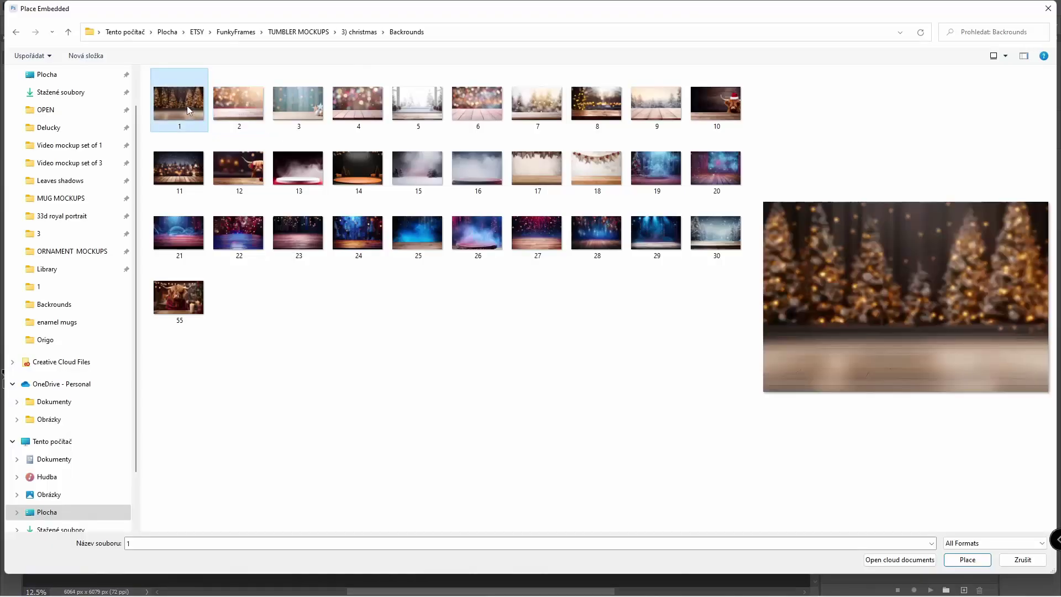
click(297, 110)
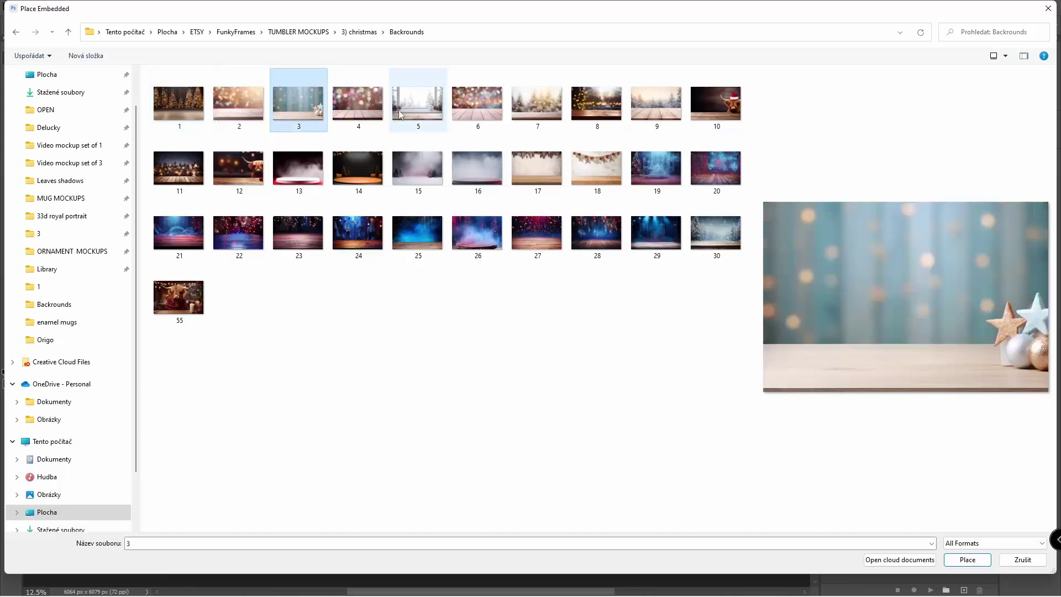
click(674, 115)
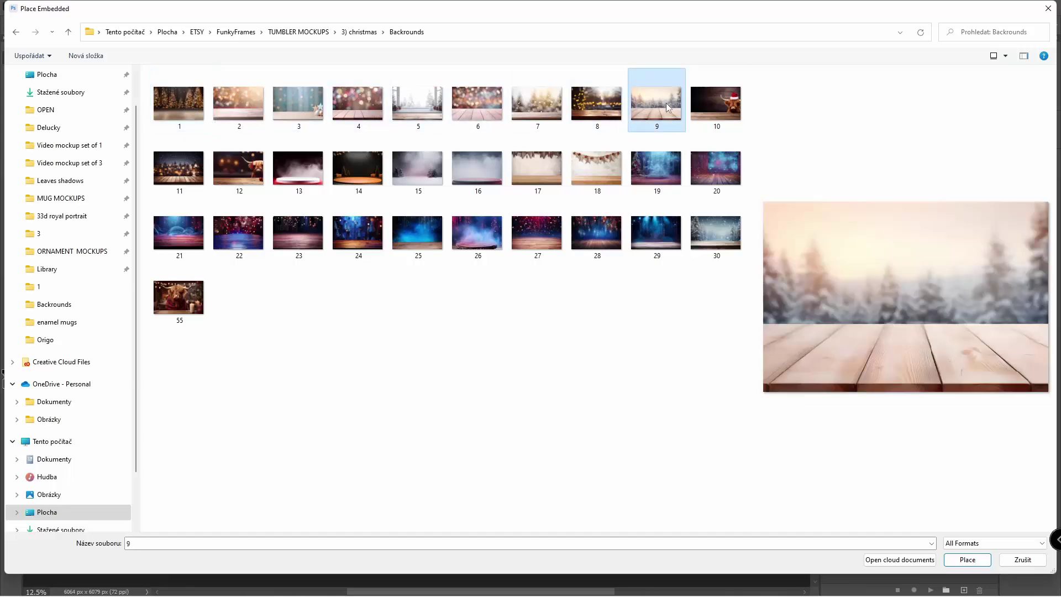
double_click(664, 102)
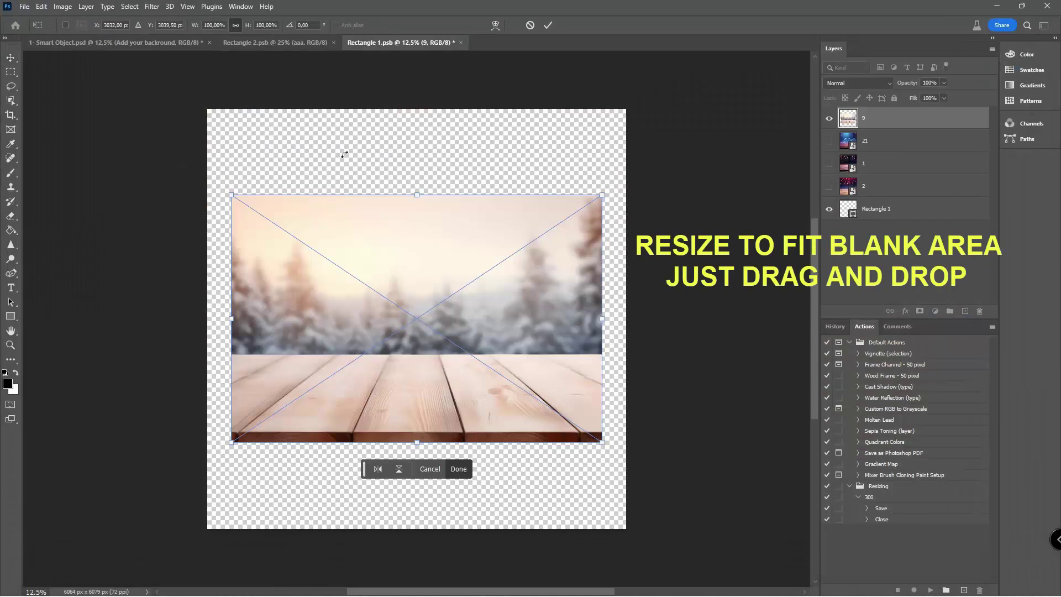
Step: Enlarge image 9 to fill the square canvas, commit the transform, and save
drag(231, 194, 95, 104)
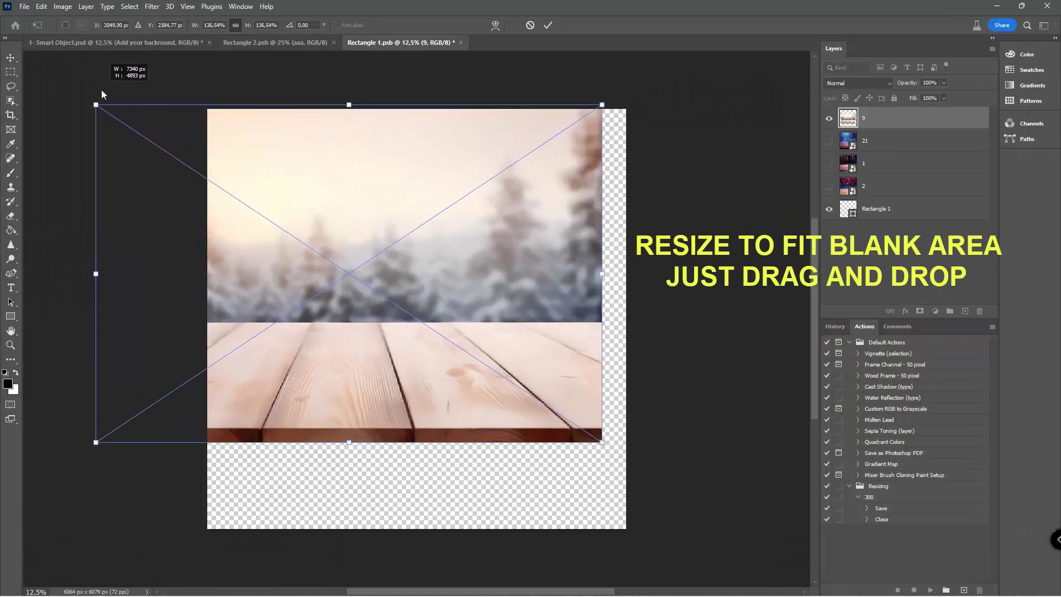
drag(604, 442, 736, 532)
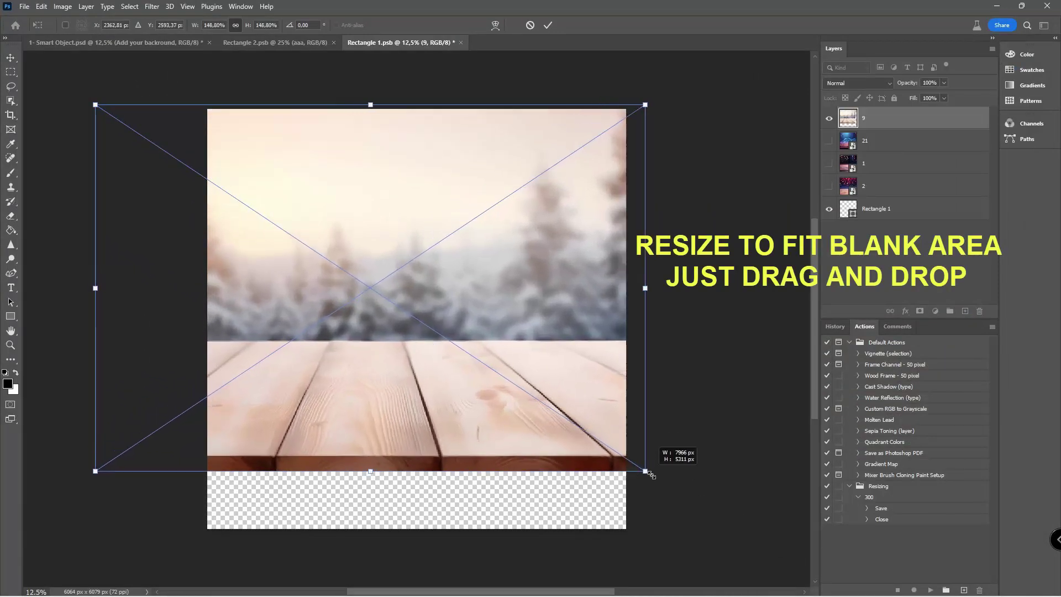
drag(536, 474, 536, 469)
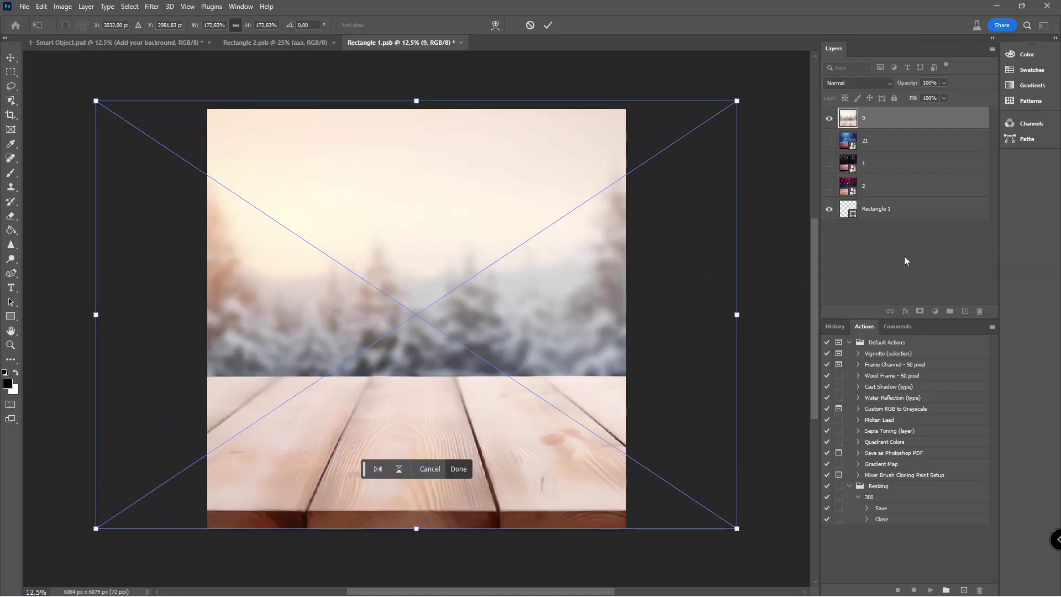
key(Return)
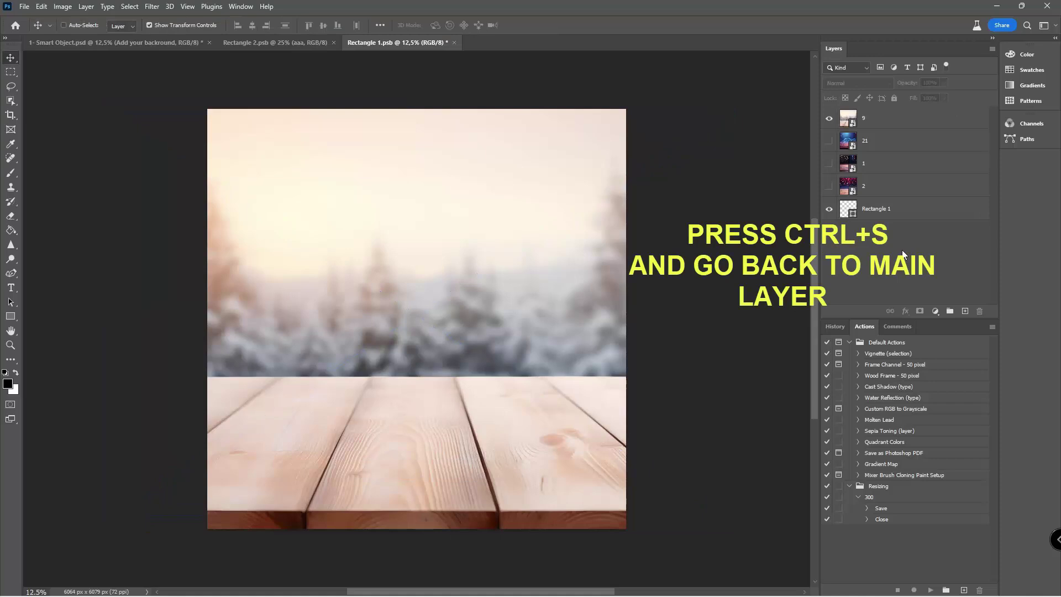
key(ctrl+s)
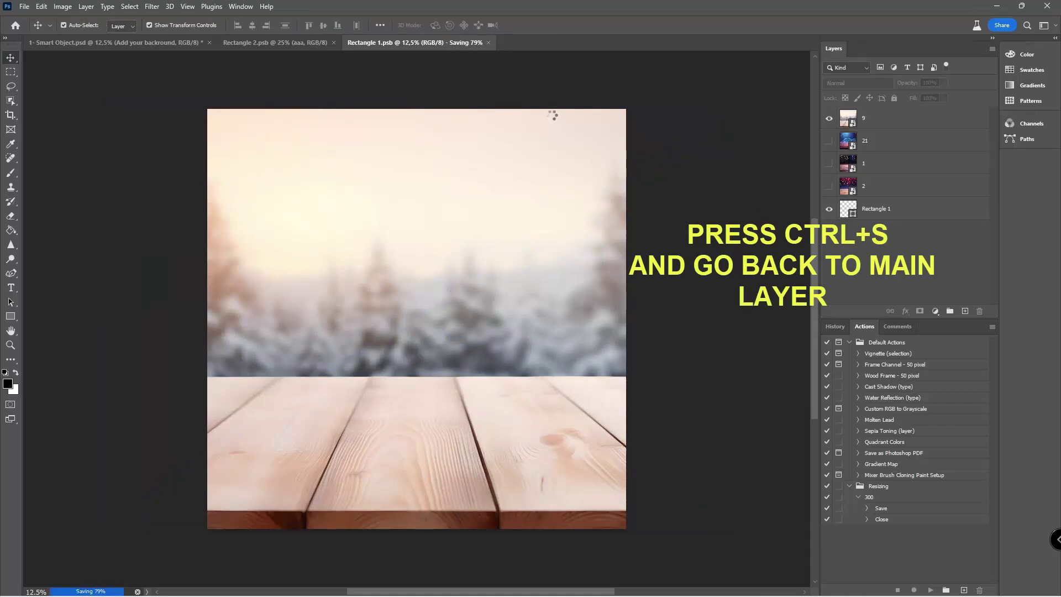
Step: Return to the '1- Smart Object.psd' mockup and view the mug on the snowy wooden table
click(97, 44)
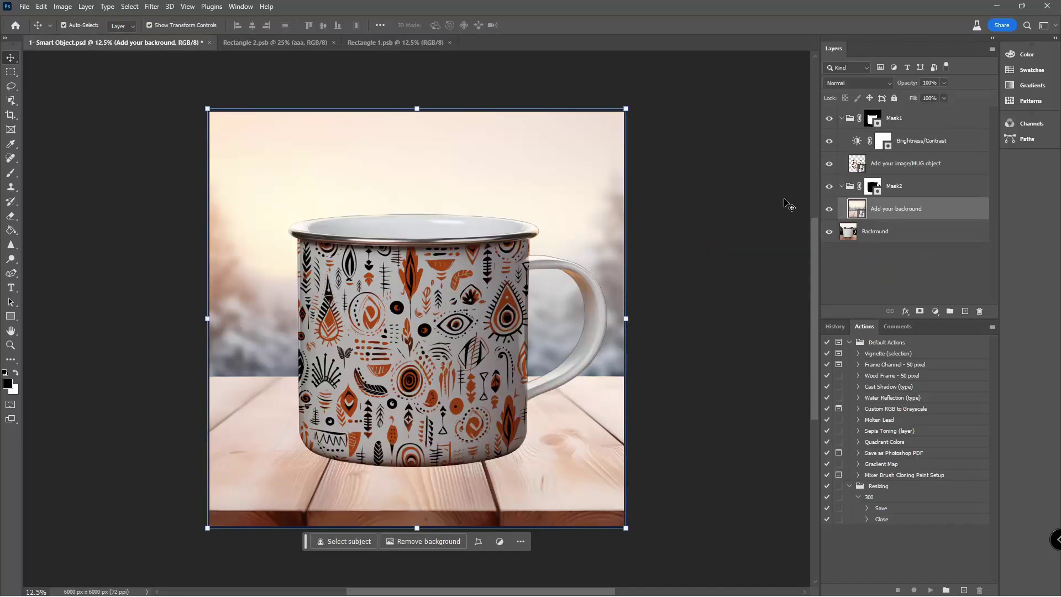
click(912, 271)
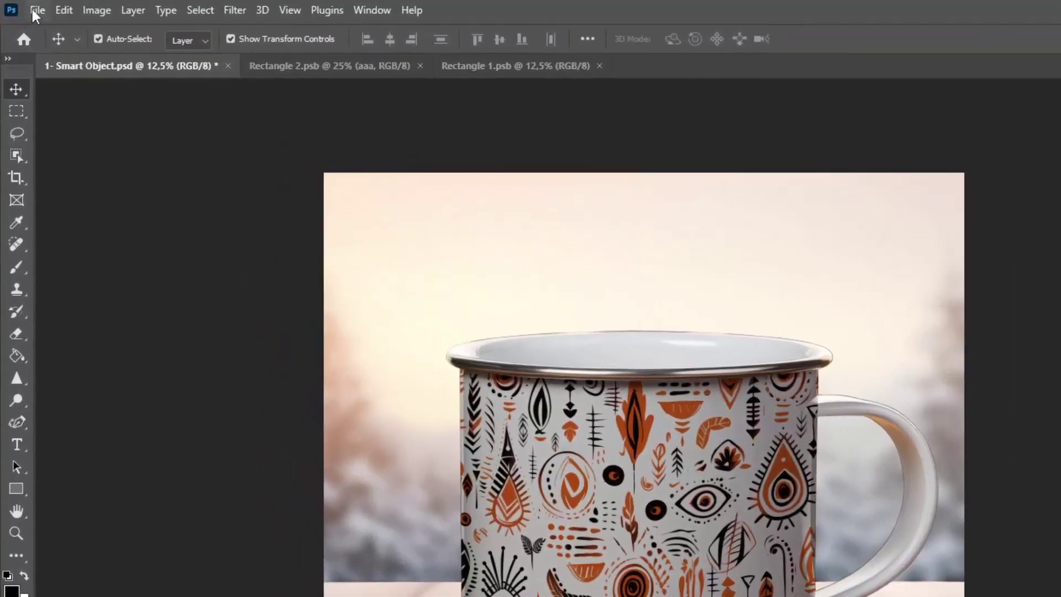
click(32, 8)
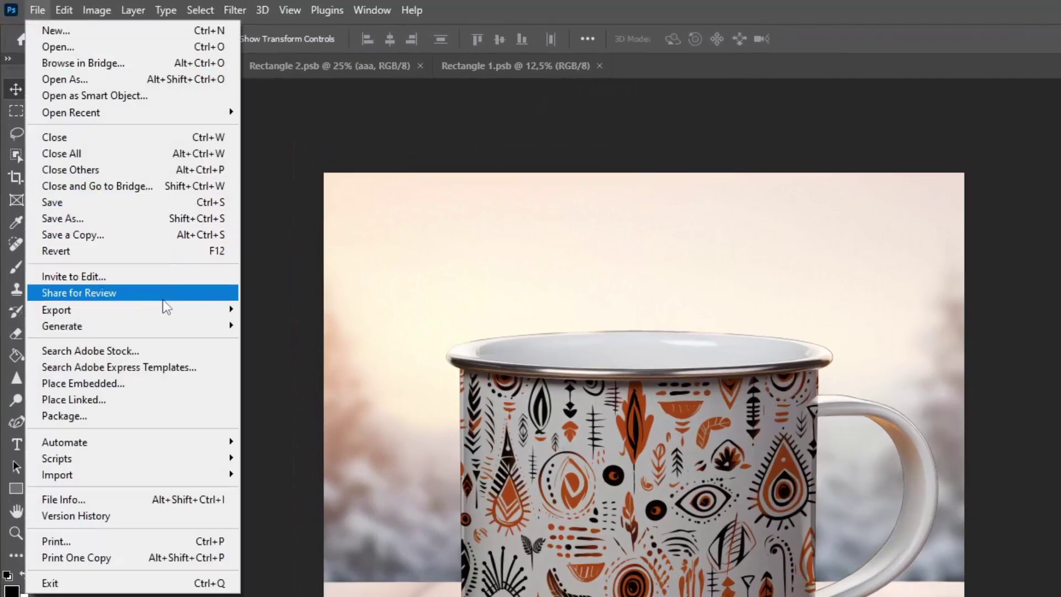
mouse_move(56, 309)
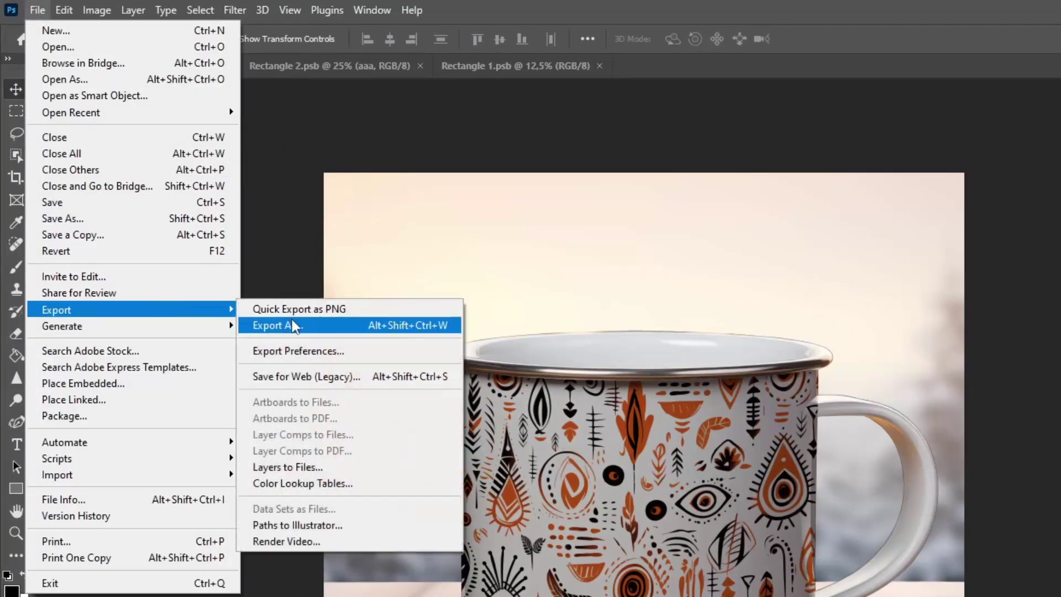
Step: In Export As, keep format JPG and scale 100% for the 6000 × 6000 px mockup
click(292, 321)
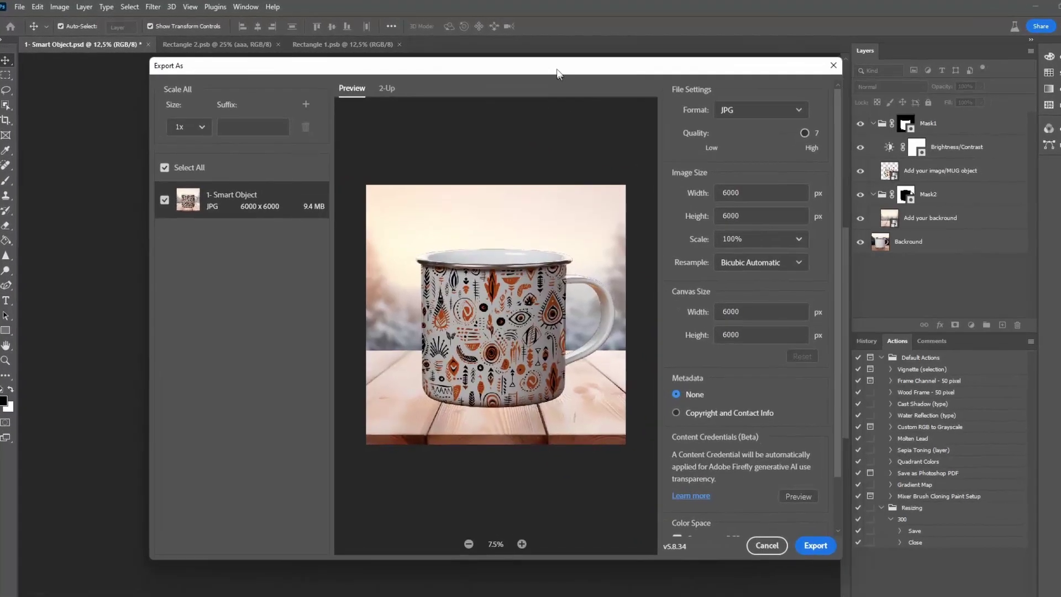
click(797, 114)
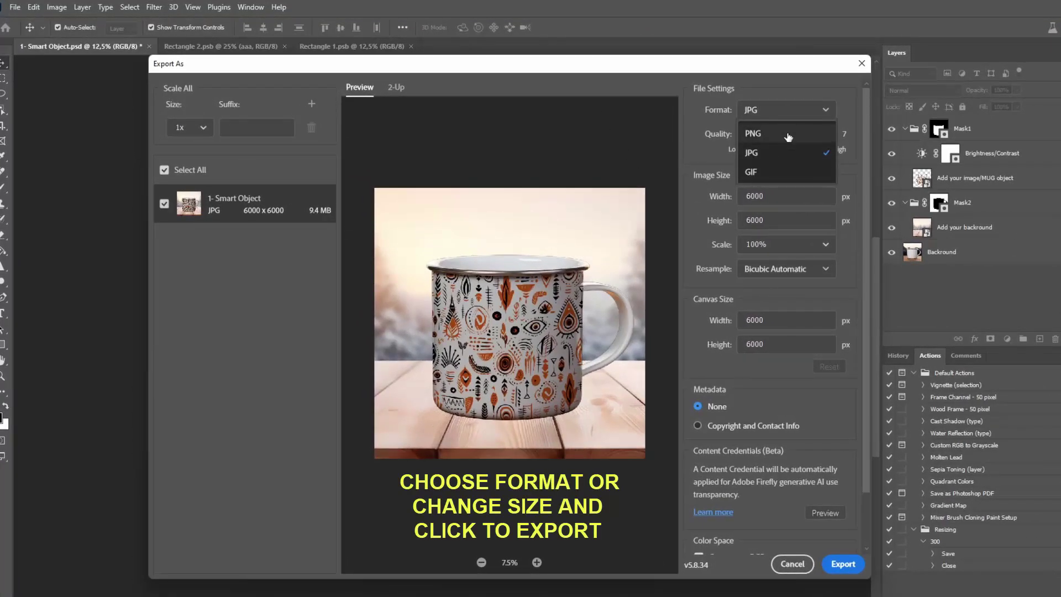
click(864, 173)
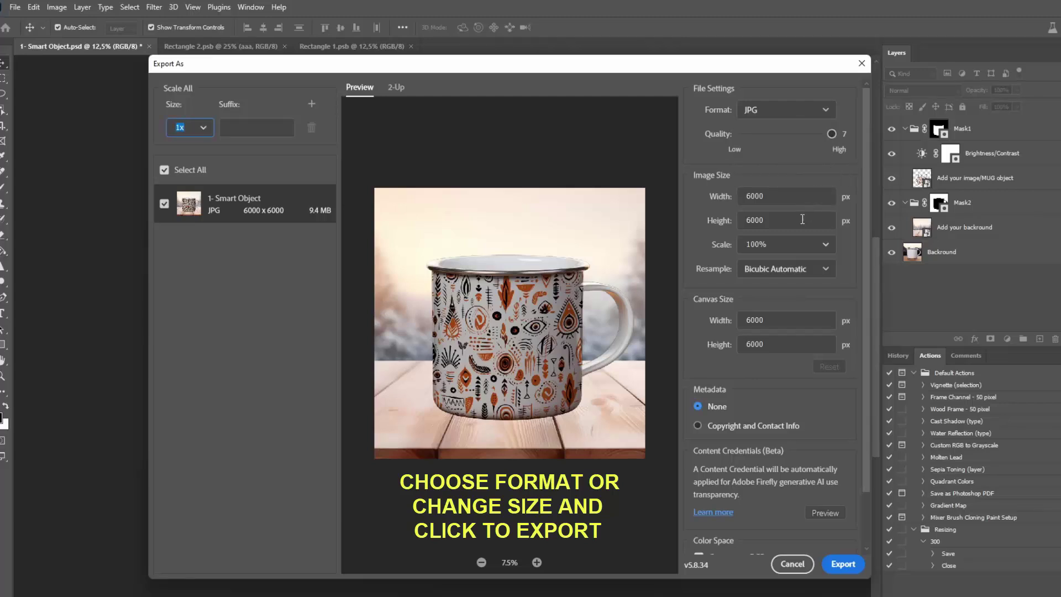
click(826, 245)
click(827, 246)
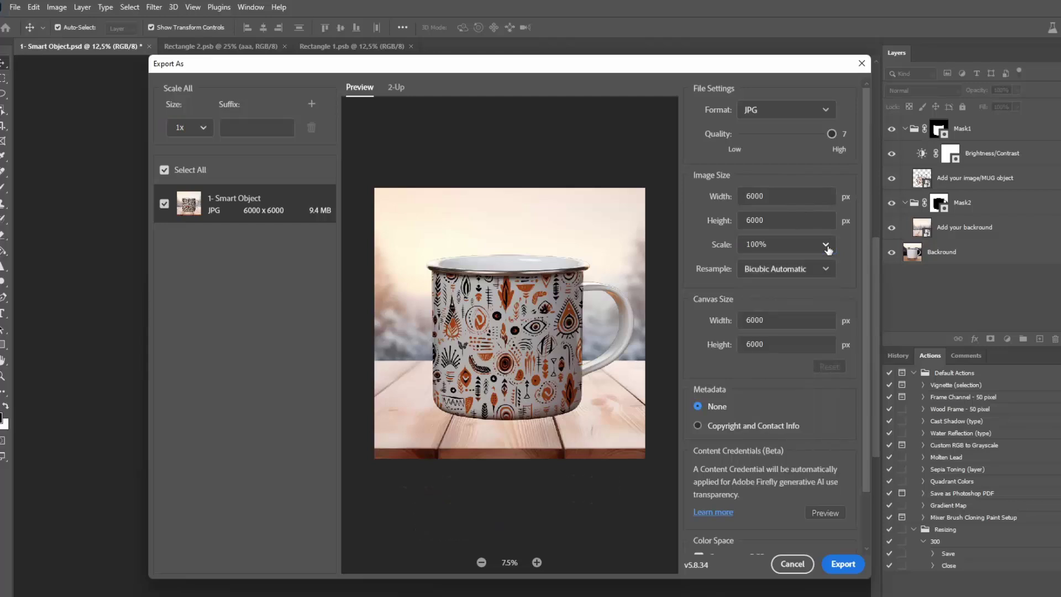